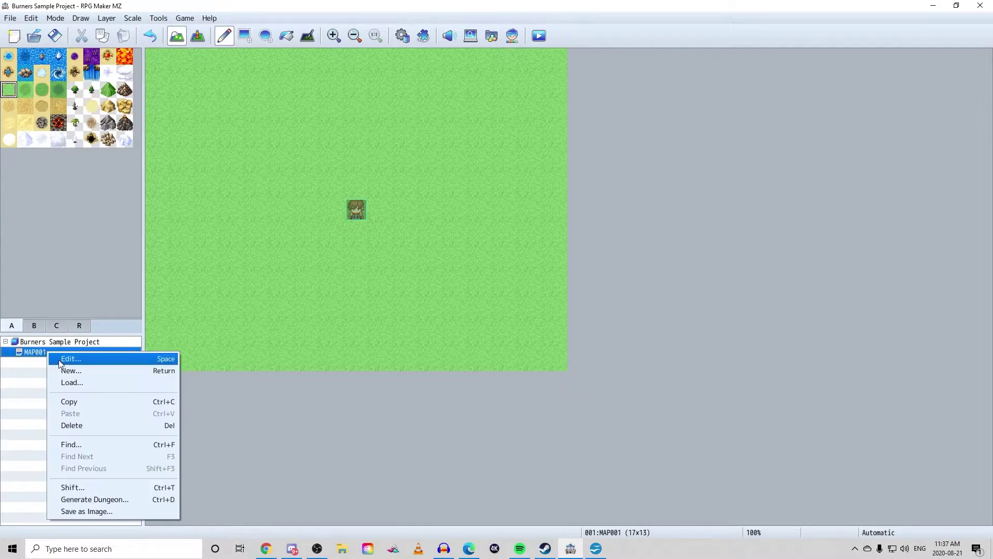
Step: Rename the map MAP001 as practiceMap in its map properties
{"action": "left_click", "coordinate": [100, 364]}
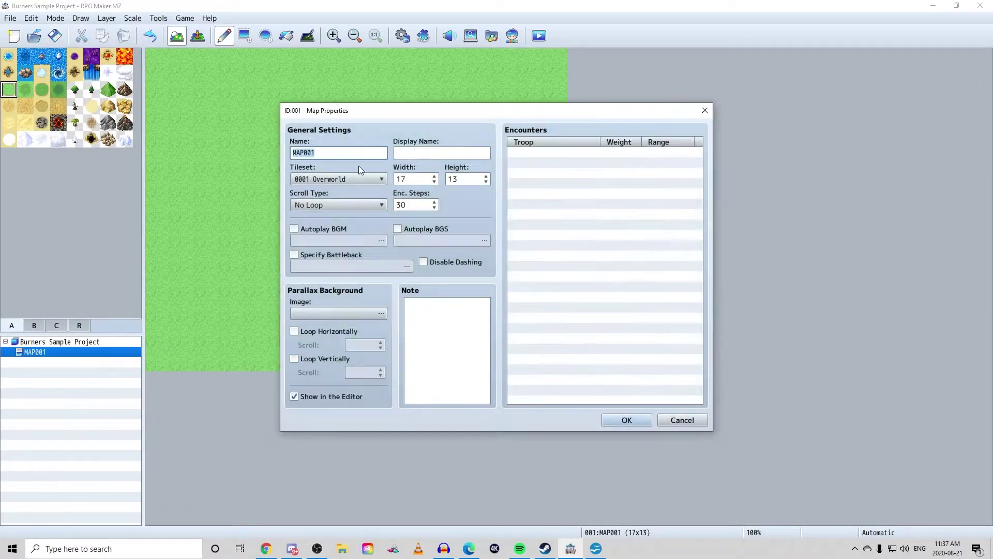
{"action": "double_click", "coordinate": [335, 150]}
{"action": "type", "text": "practiceMap"}
{"action": "left_click", "coordinate": [421, 154]}
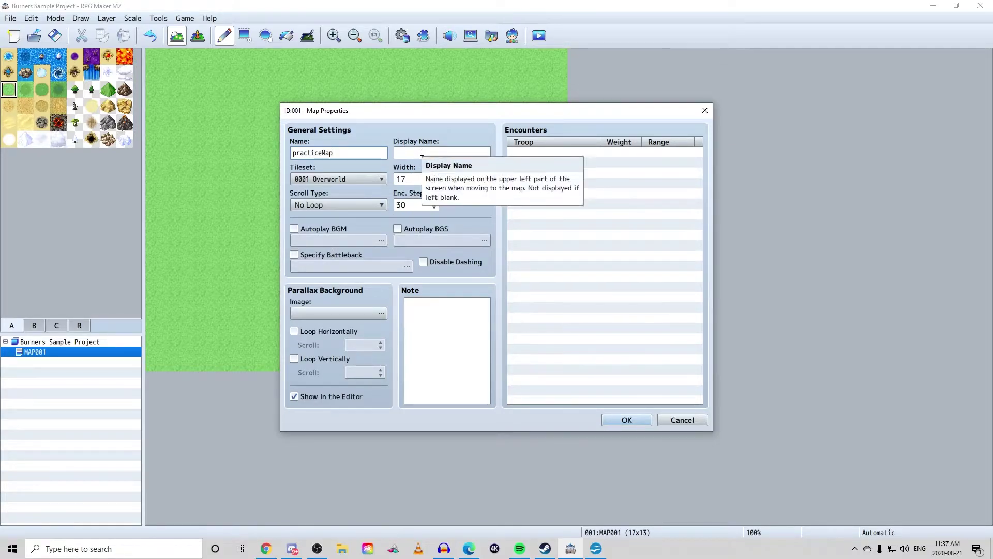
Step: Resize practiceMap to a width of 30 and a height of 18, keeping the Overworld tileset
{"action": "left_click", "coordinate": [344, 176]}
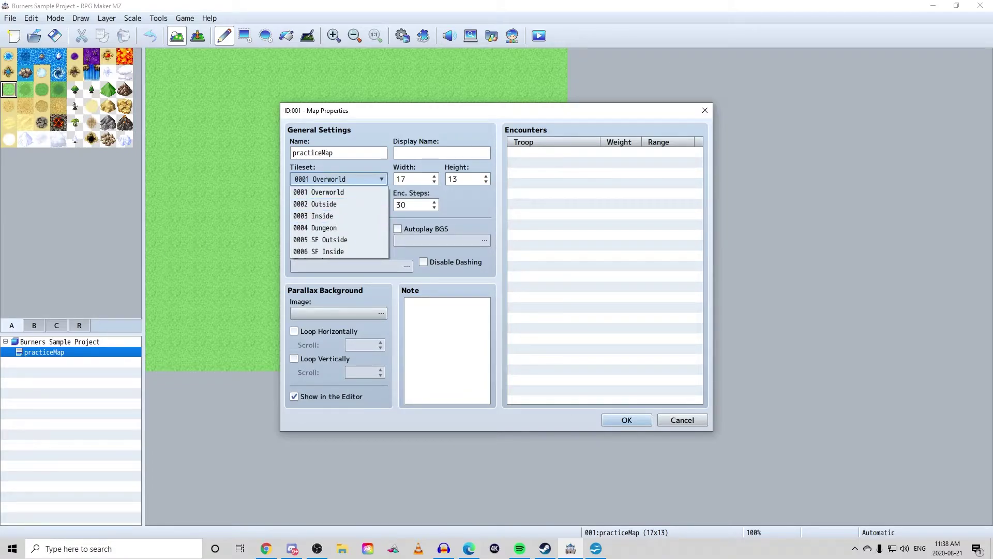
{"action": "key", "text": "alt+Tab"}
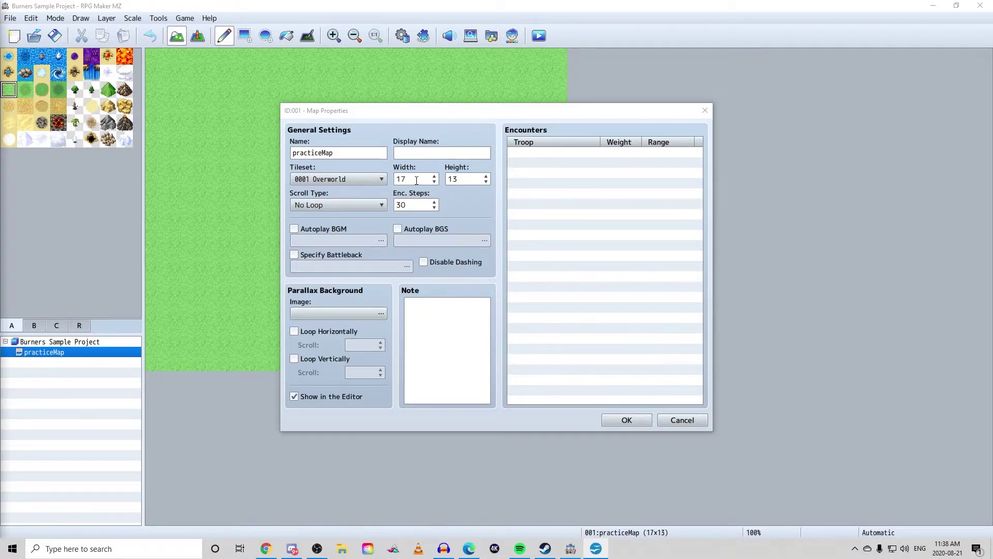
{"action": "key", "text": "alt+Tab"}
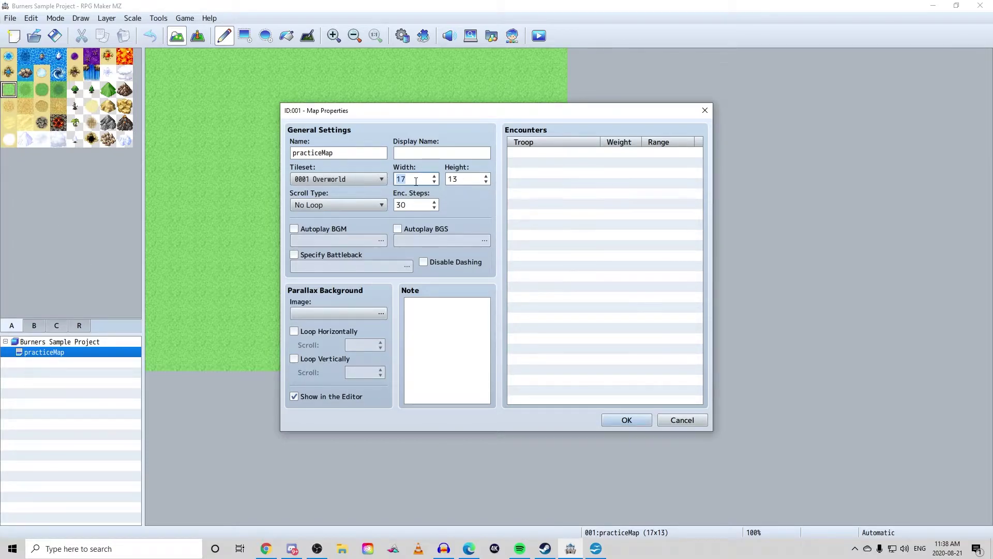
{"action": "type", "text": "30"}
{"action": "key", "text": "Tab"}
{"action": "type", "text": "18"}
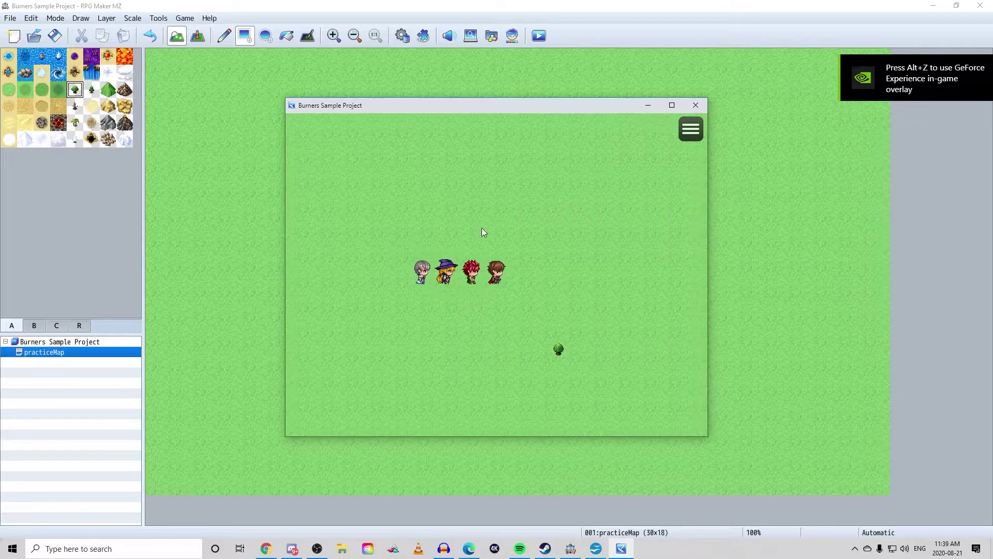
Step: Walk the party around the map in the playtest to check how the view scrolls
{"action": "key", "text": "Right"}
{"action": "key", "text": "Up"}
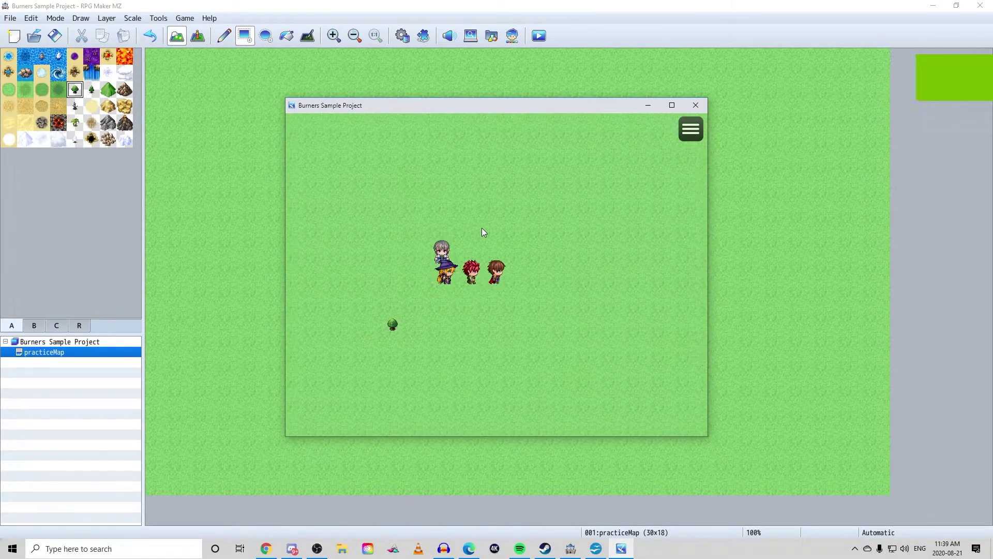
{"action": "key", "text": "Right"}
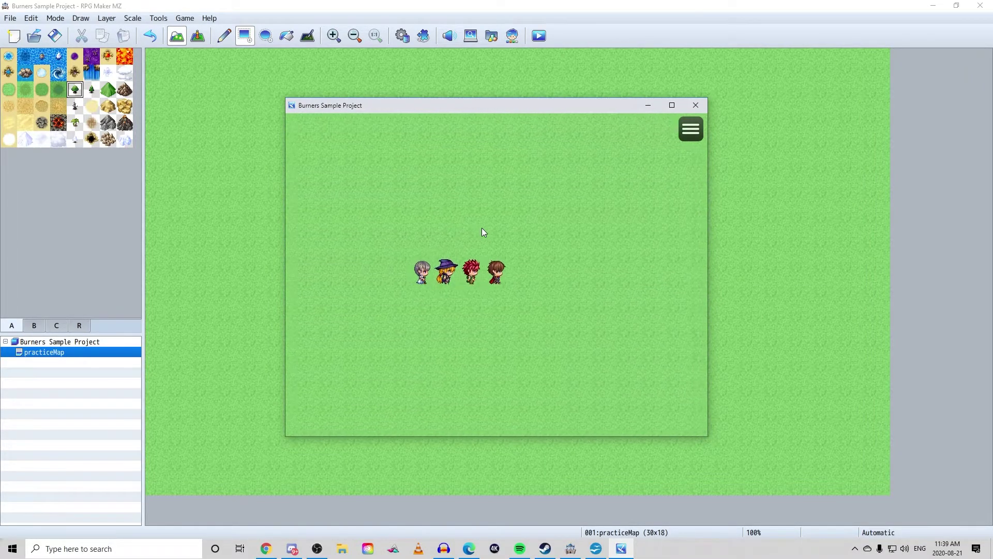
{"action": "key", "text": "Right"}
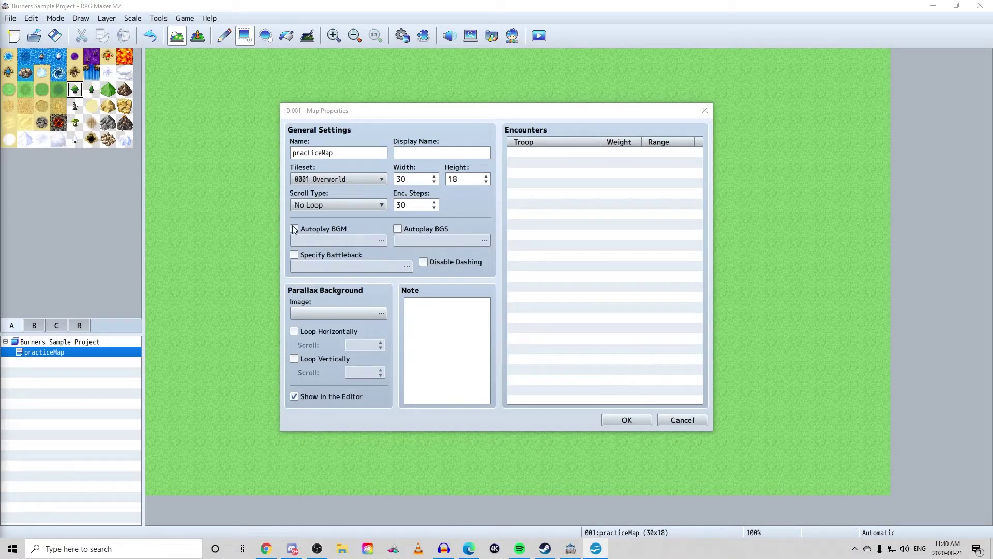
Step: Look through the audio choices offered for the map's Autoplay BGM and Autoplay BGS options
{"action": "left_click", "coordinate": [294, 228]}
{"action": "left_click", "coordinate": [383, 241]}
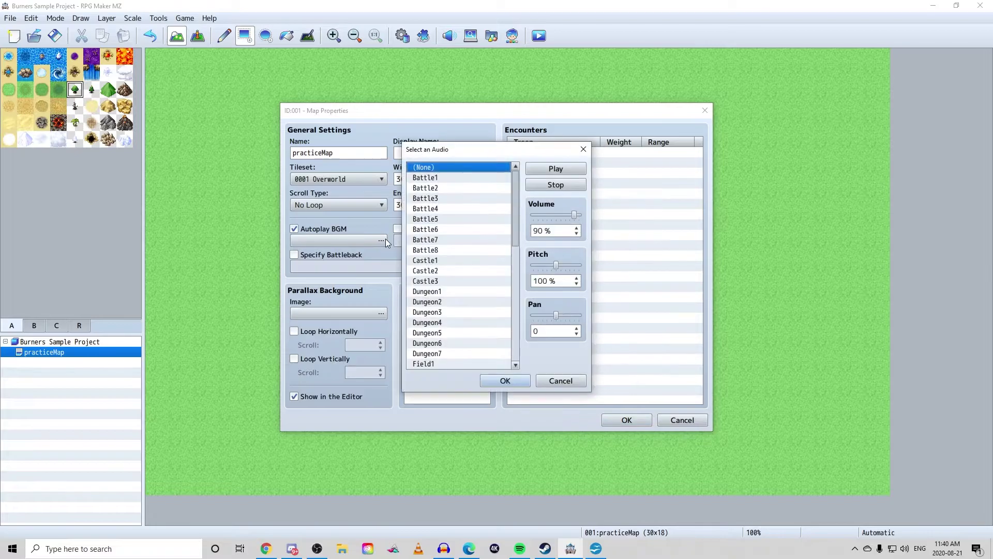
{"action": "left_click", "coordinate": [583, 149]}
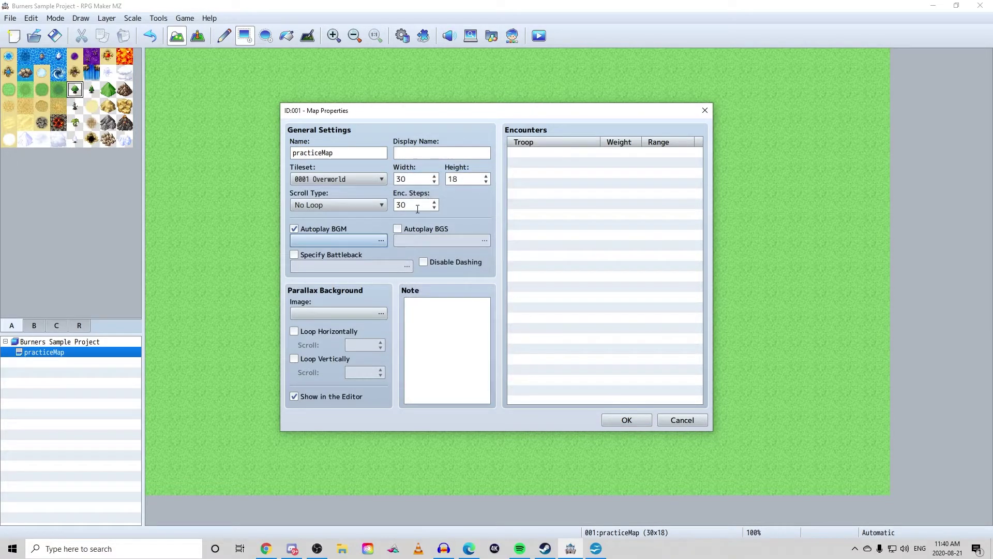
{"action": "left_click", "coordinate": [397, 229]}
{"action": "left_click", "coordinate": [486, 241]}
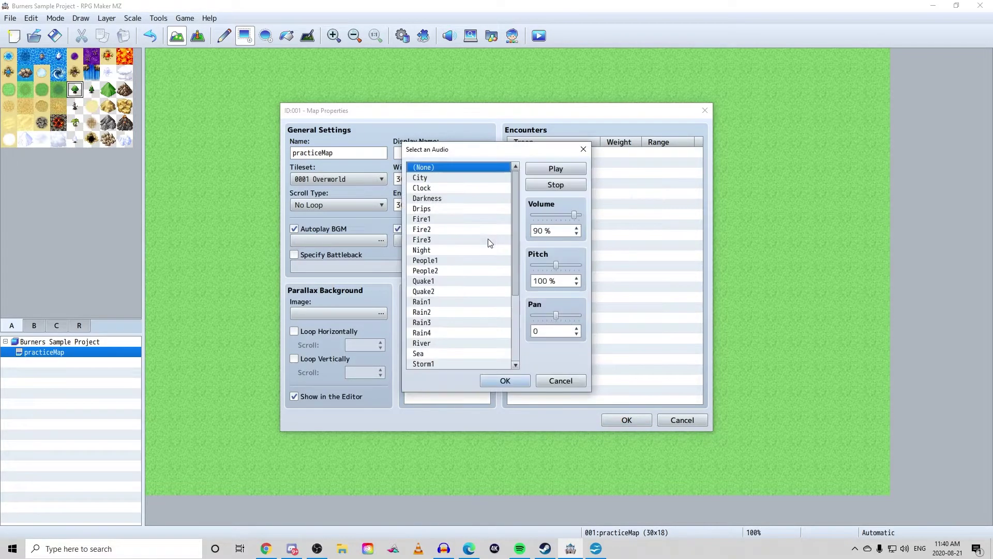
{"action": "key", "text": "Escape"}
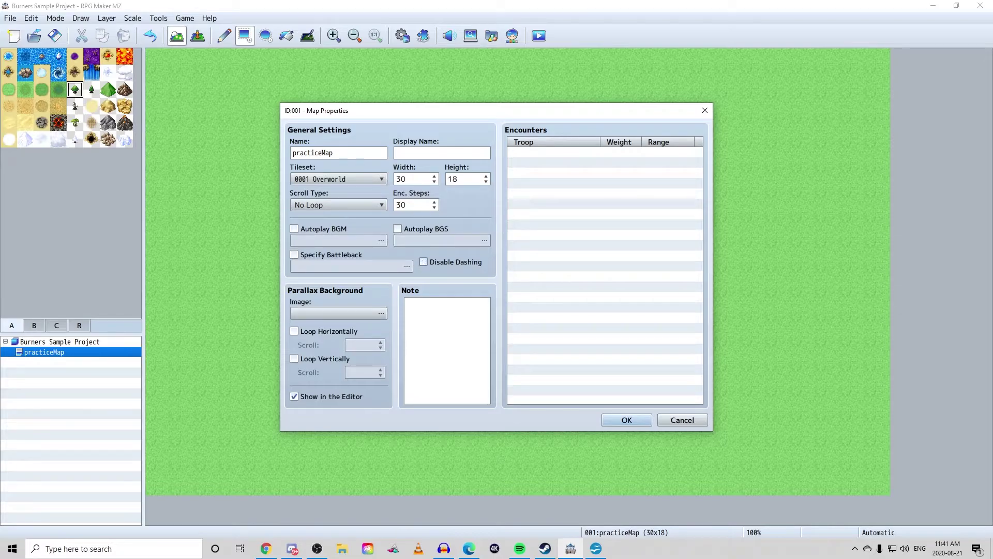
{"action": "key", "text": "alt+Tab"}
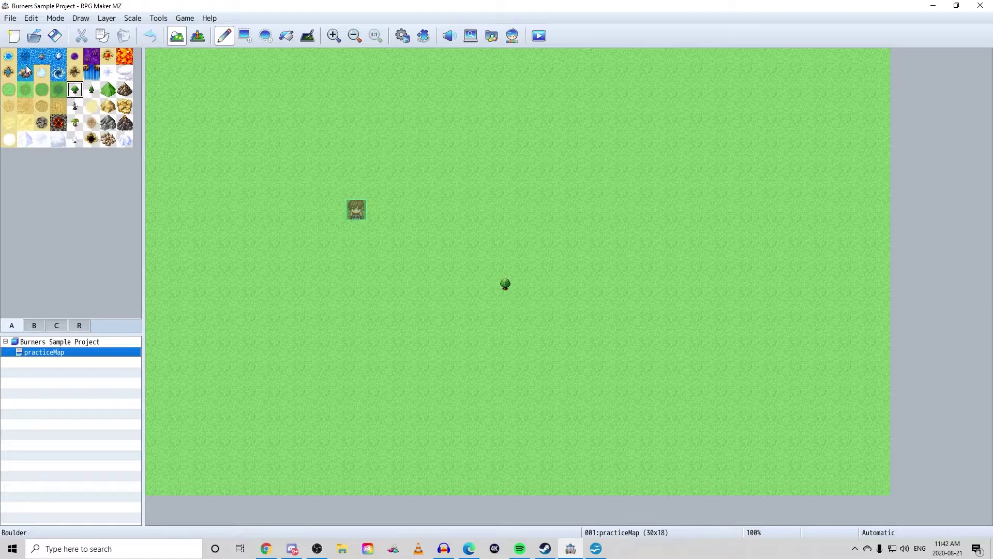
Step: Paint water as a freehand sea in the map's northwest corner, a rectangle in the northeast corner and an elliptical pond between them
{"action": "mouse_move", "coordinate": [182, 110]}
{"action": "left_mouse_down"}
{"action": "mouse_move", "coordinate": [150, 106]}
{"action": "mouse_move", "coordinate": [207, 110]}
{"action": "left_mouse_up"}
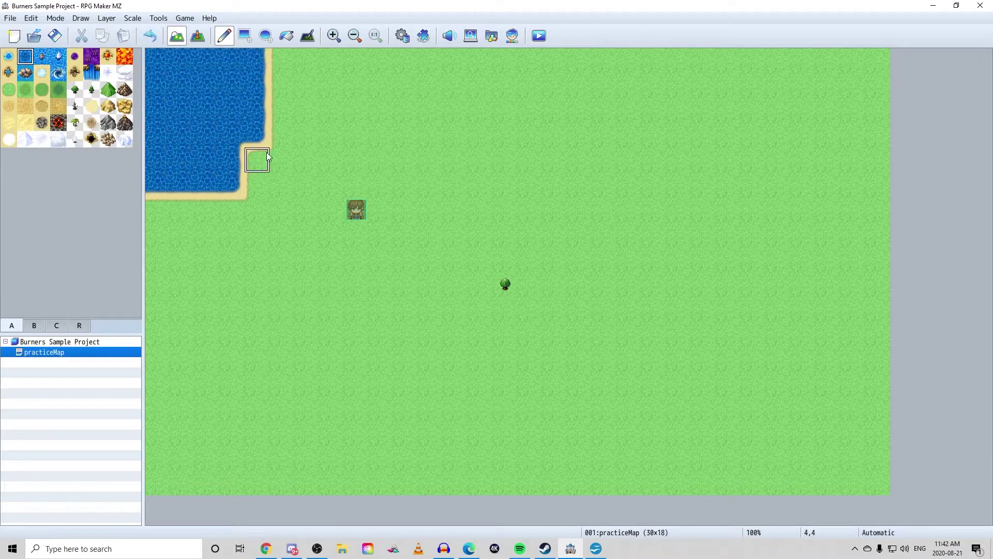
{"action": "left_click", "coordinate": [245, 36]}
{"action": "left_click_drag", "start_coordinate": [802, 60], "coordinate": [878, 139]}
{"action": "left_click", "coordinate": [266, 36]}
{"action": "left_click_drag", "start_coordinate": [505, 110], "coordinate": [605, 185]}
Step: Flood fill the map's grass with Grassland A (Dark), covering the lone tree as well
{"action": "left_click", "coordinate": [286, 36]}
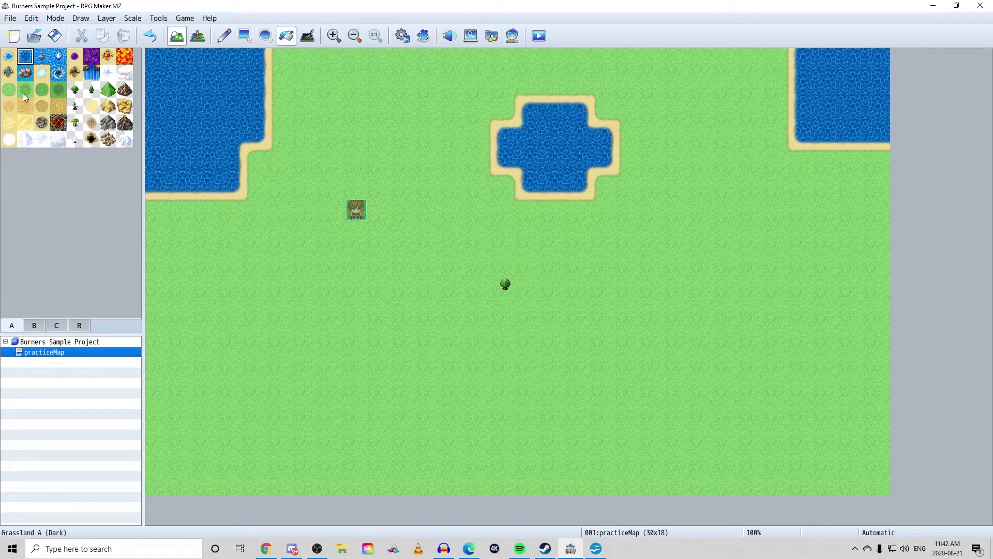
{"action": "left_click", "coordinate": [25, 94]}
{"action": "left_click", "coordinate": [366, 333]}
{"action": "left_click", "coordinate": [505, 284]}
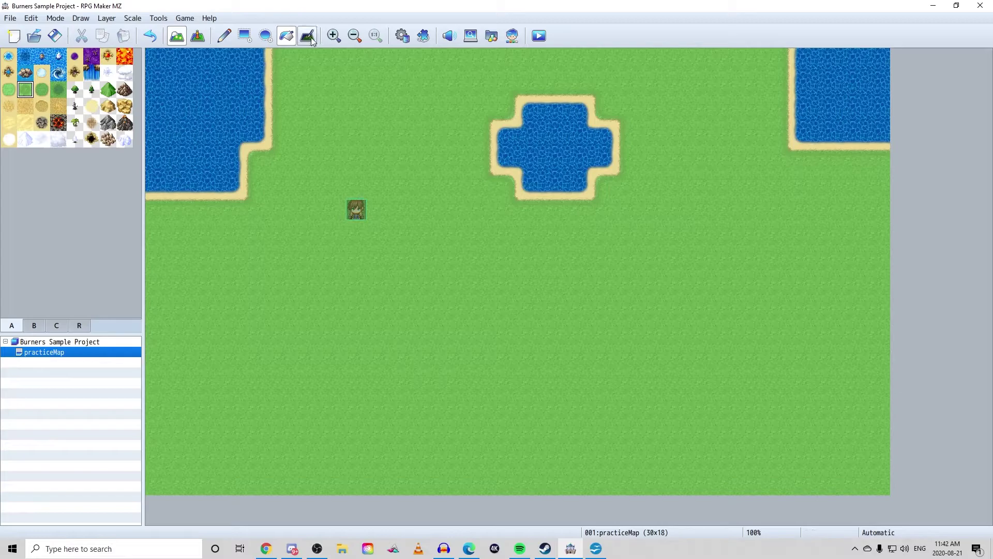
Step: Try the shadow pen and a mountain tile on the grass just northeast of the party's start position
{"action": "left_click", "coordinate": [311, 38]}
{"action": "left_click", "coordinate": [124, 91]}
{"action": "left_click", "coordinate": [386, 167]}
{"action": "left_click", "coordinate": [224, 37]}
{"action": "left_click", "coordinate": [382, 161]}
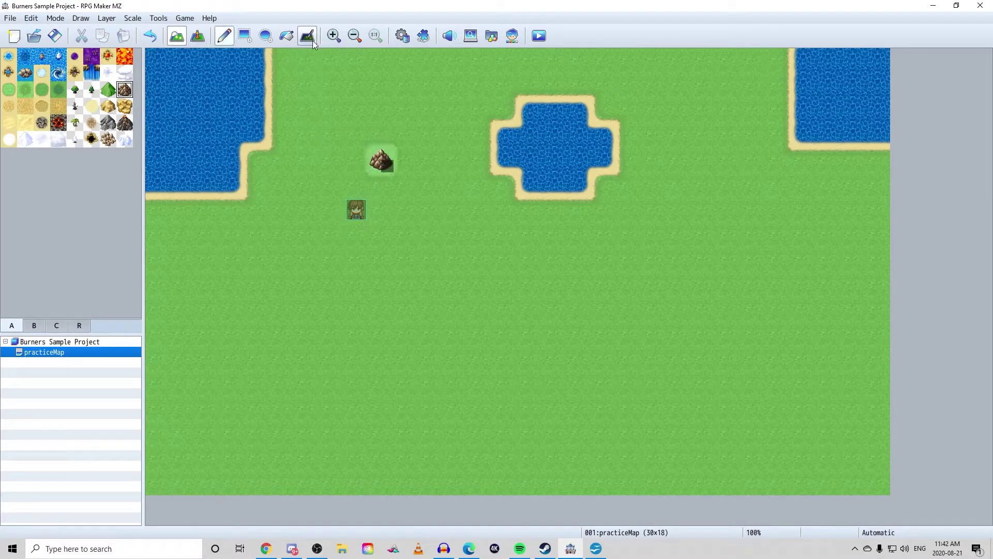
{"action": "left_click", "coordinate": [150, 35]}
Step: Place a two-by-two castle from tile set B on the grass in the eastern part of the map
{"action": "left_click", "coordinate": [334, 36]}
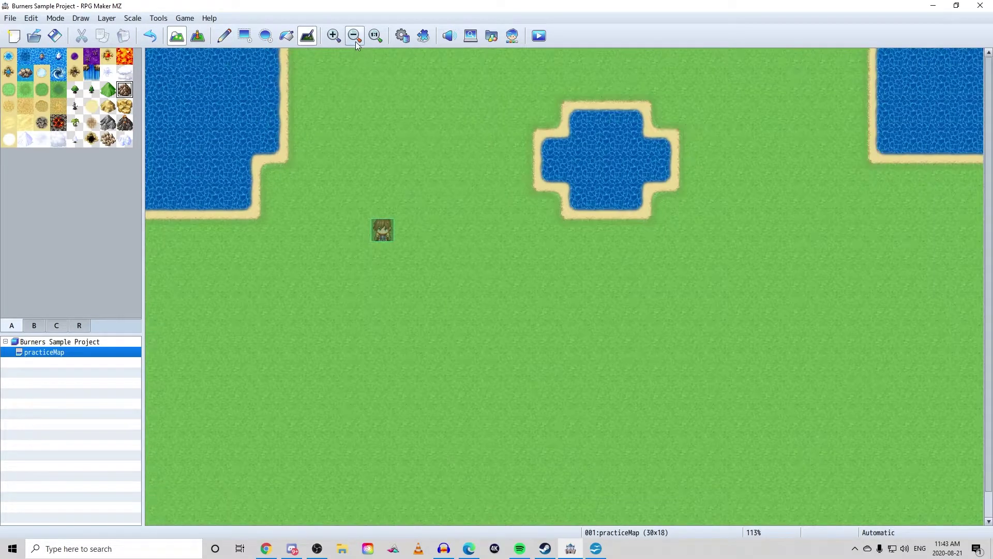
{"action": "left_click", "coordinate": [354, 36]}
{"action": "left_click", "coordinate": [355, 36]}
{"action": "left_click", "coordinate": [34, 325]}
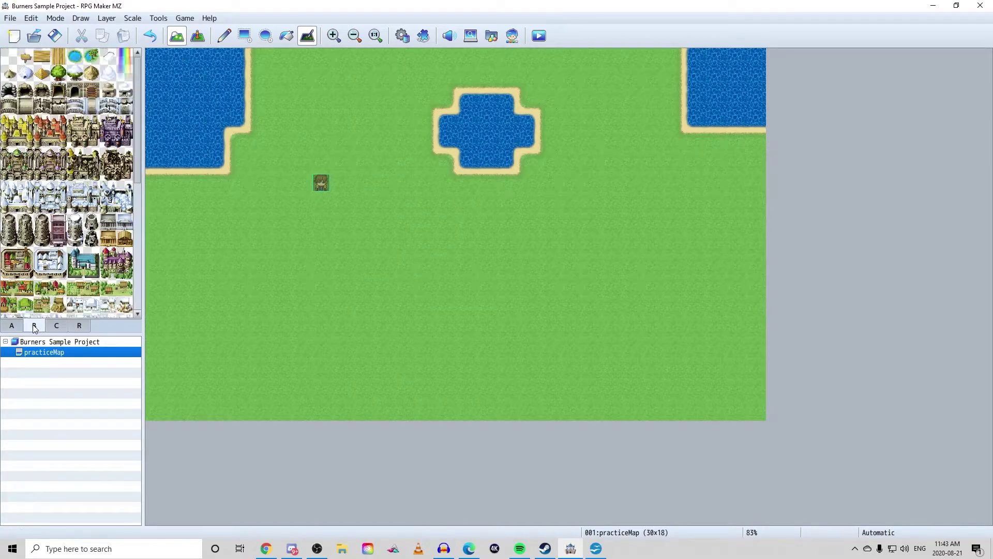
{"action": "left_click_drag", "start_coordinate": [43, 156], "coordinate": [59, 172]}
{"action": "left_click", "coordinate": [610, 222]}
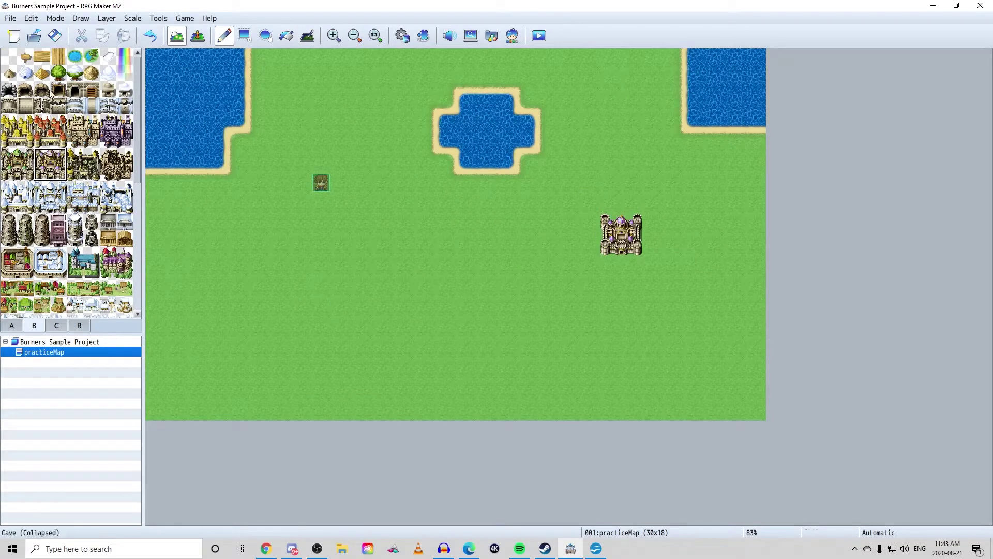
Step: Place a two-by-two volcano from tile set B on the grass near the map's western edge
{"action": "scroll", "coordinate": [52, 97], "scroll_direction": "down", "scroll_amount": 5}
{"action": "left_click", "coordinate": [17, 251]}
{"action": "left_click", "coordinate": [177, 248]}
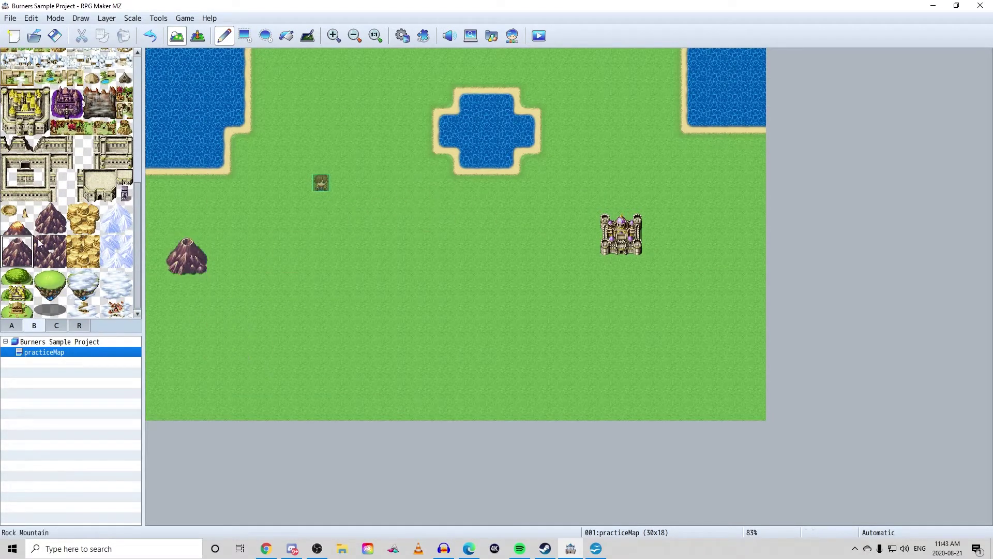
Step: Paint a rock mountain range along the map's southeastern edge, with a row of volcano tops above it and a sloped western end
{"action": "left_click_drag", "start_coordinate": [40, 243], "coordinate": [58, 260]}
{"action": "left_click_drag", "start_coordinate": [510, 397], "coordinate": [756, 398]}
{"action": "left_click_drag", "start_coordinate": [9, 242], "coordinate": [26, 243]}
{"action": "left_click_drag", "start_coordinate": [511, 368], "coordinate": [755, 367]}
{"action": "left_click_drag", "start_coordinate": [9, 243], "coordinate": [9, 259]}
{"action": "left_click", "coordinate": [486, 391]}
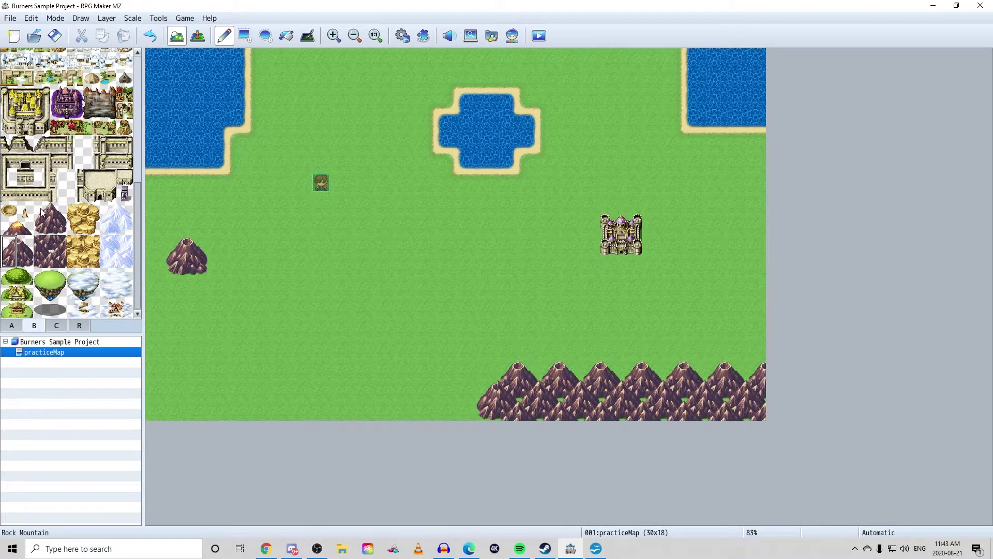
Step: Replace the volcano tops along the mountain range with pointed rock mountain peaks
{"action": "left_click", "coordinate": [551, 369]}
{"action": "left_click", "coordinate": [591, 369]}
{"action": "mouse_move", "coordinate": [41, 208]}
{"action": "left_mouse_down"}
{"action": "mouse_move", "coordinate": [58, 209]}
{"action": "mouse_move", "coordinate": [41, 226]}
{"action": "mouse_move", "coordinate": [58, 209]}
{"action": "left_mouse_up"}
{"action": "left_click", "coordinate": [715, 369]}
{"action": "left_click", "coordinate": [486, 396]}
{"action": "left_click", "coordinate": [515, 372]}
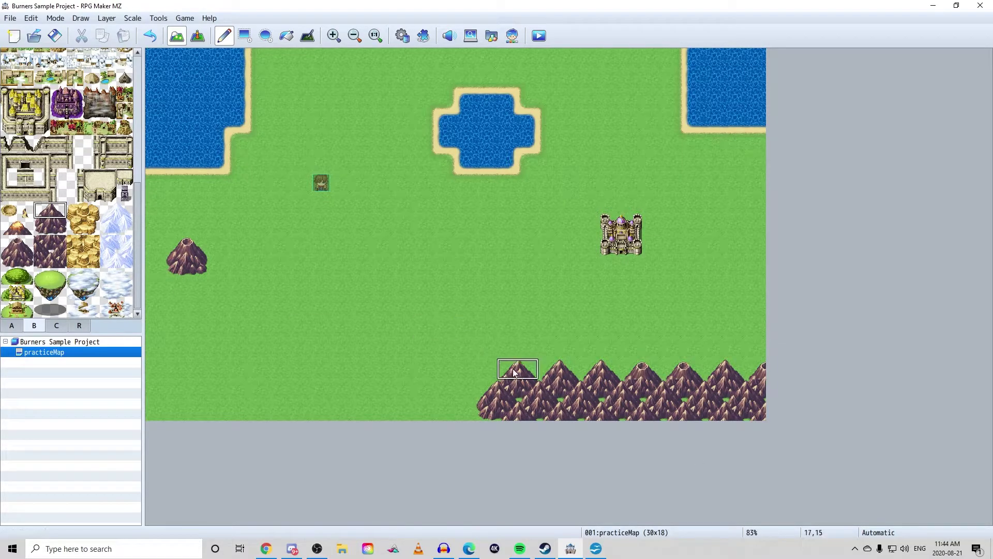
{"action": "left_click_drag", "start_coordinate": [515, 372], "coordinate": [765, 381]}
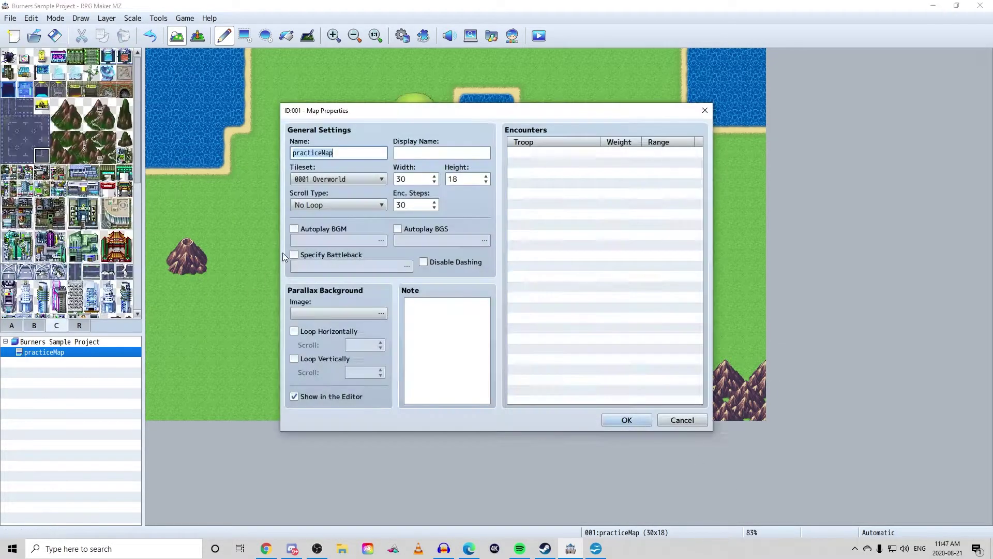
Step: Change the map's tileset to 0004 Dungeon and cover the whole map with the grey rocky ground using the Rectangle tool
{"action": "left_click", "coordinate": [340, 179]}
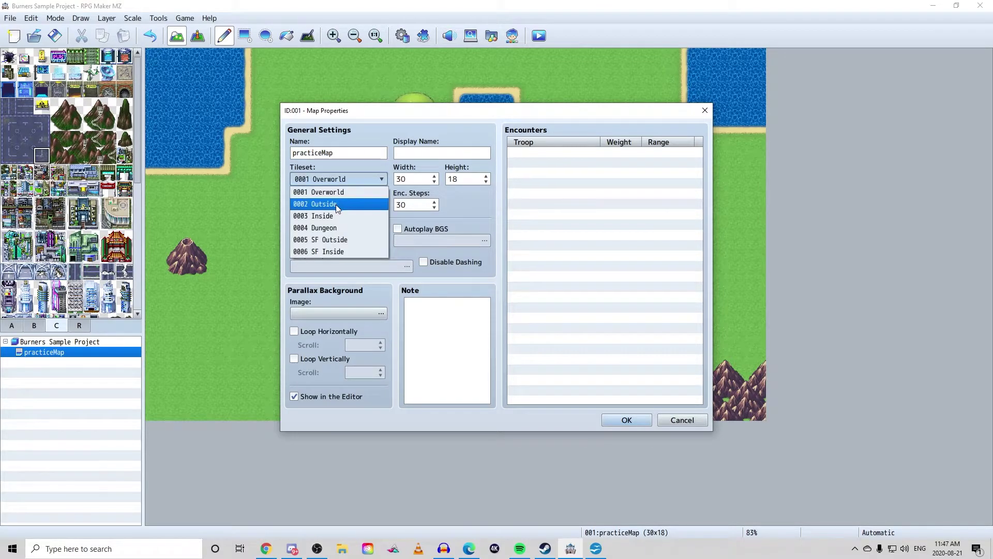
{"action": "left_click", "coordinate": [335, 227]}
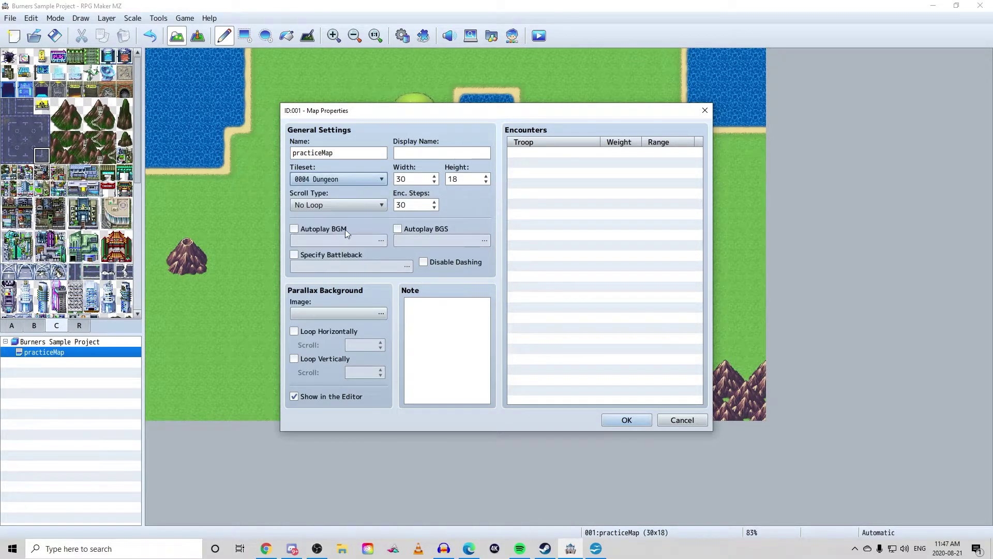
{"action": "left_click", "coordinate": [627, 420]}
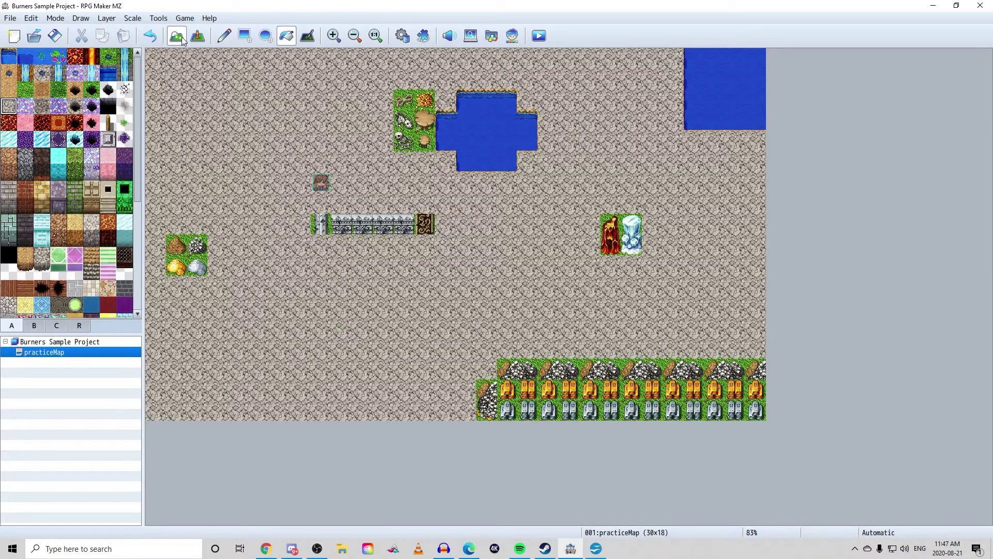
{"action": "left_click", "coordinate": [244, 35]}
{"action": "left_click_drag", "start_coordinate": [155, 59], "coordinate": [804, 444]}
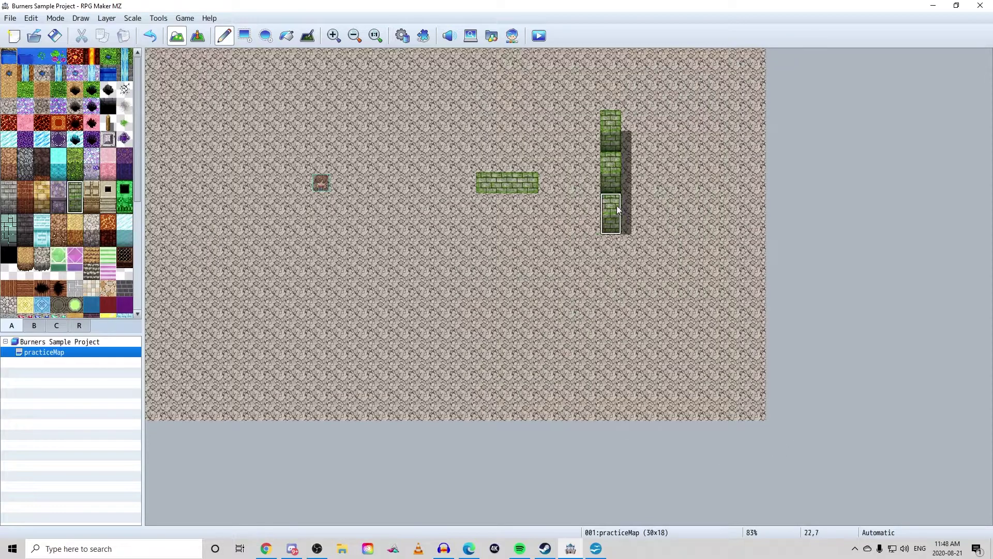
Step: Extend the mossy brick wall up to the map's northern edge and paint over the short detached wall strip with sampled rocky ground
{"action": "mouse_move", "coordinate": [617, 206]}
{"action": "left_mouse_down"}
{"action": "mouse_move", "coordinate": [625, 380]}
{"action": "mouse_move", "coordinate": [613, 289]}
{"action": "mouse_move", "coordinate": [622, 88]}
{"action": "mouse_move", "coordinate": [636, 185]}
{"action": "mouse_move", "coordinate": [617, 47]}
{"action": "left_mouse_up"}
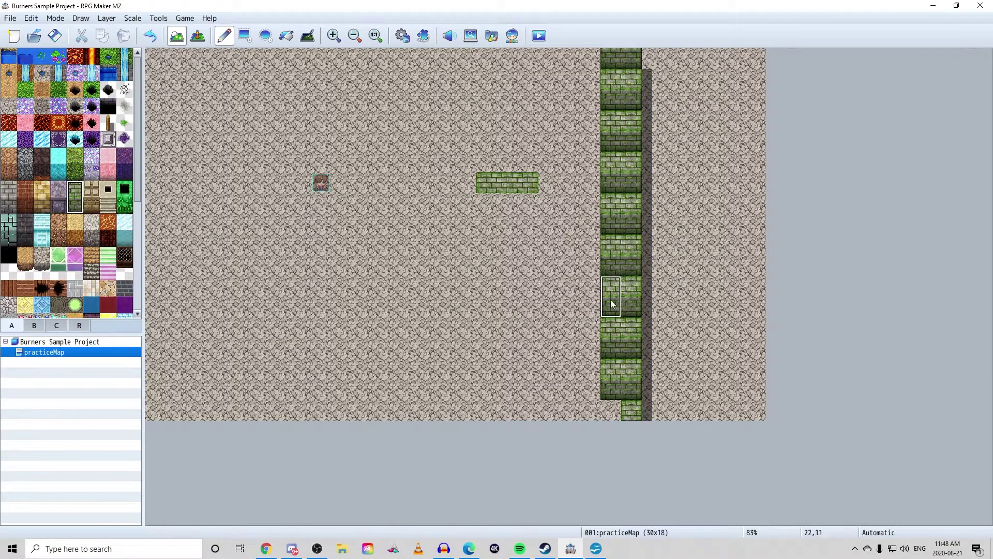
{"action": "right_click", "coordinate": [342, 102]}
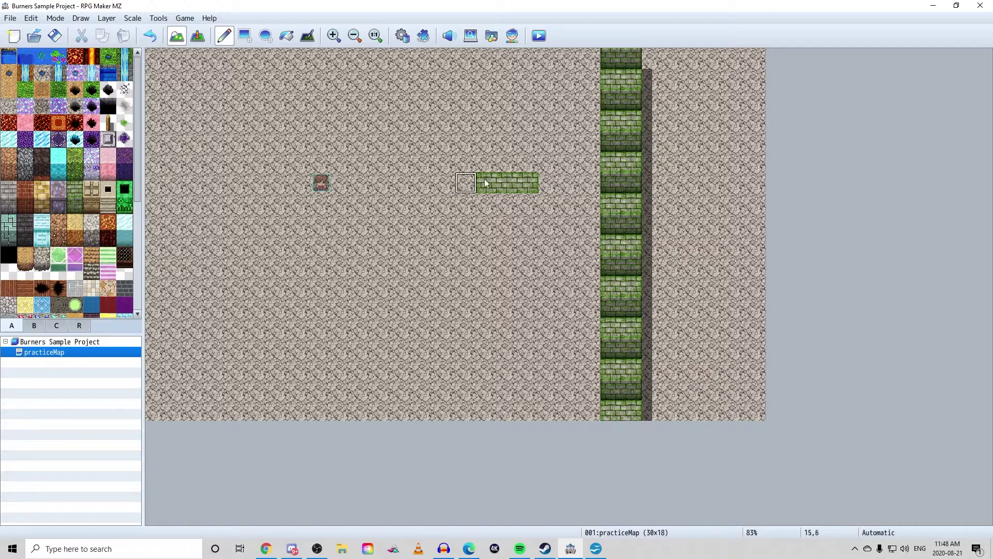
{"action": "left_click_drag", "start_coordinate": [485, 181], "coordinate": [569, 181]}
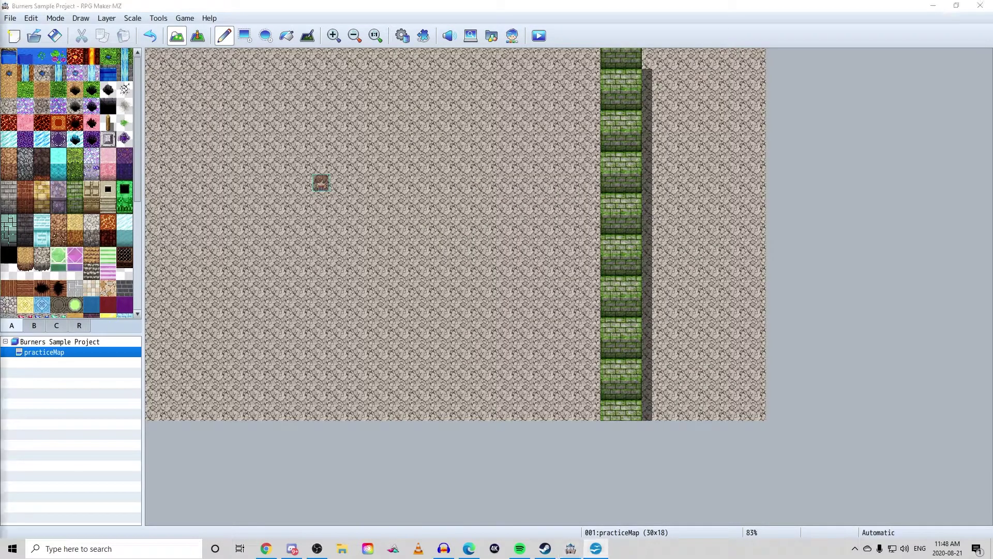
Step: Draw a two-tile-thick branch west from the vertical wall using its sampled tile, and paint a short dirt path across a horizontal wall
{"action": "right_click", "coordinate": [609, 82]}
{"action": "left_click_drag", "start_coordinate": [590, 81], "coordinate": [487, 82]}
{"action": "left_click_drag", "start_coordinate": [595, 101], "coordinate": [501, 101]}
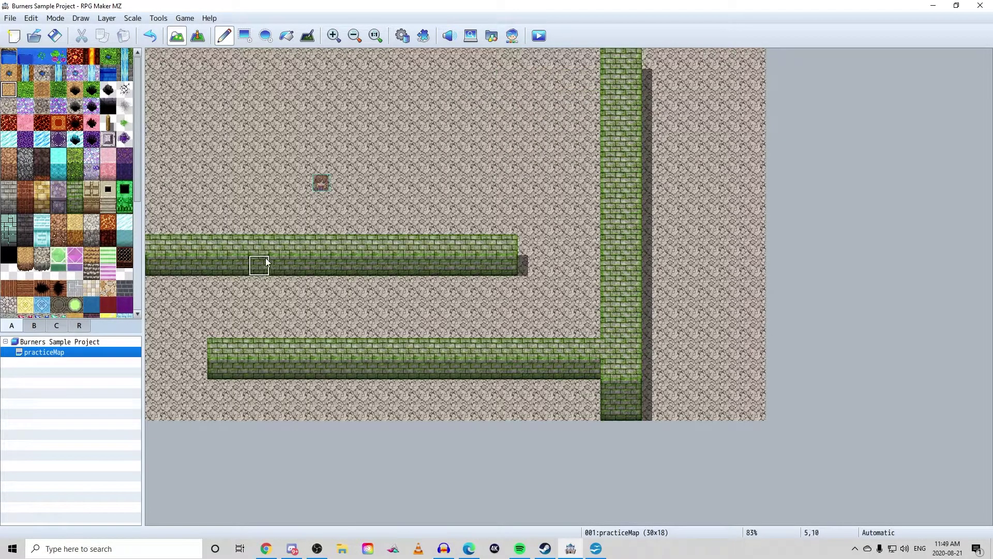
{"action": "mouse_move", "coordinate": [258, 223]}
{"action": "left_mouse_down"}
{"action": "mouse_move", "coordinate": [249, 234]}
{"action": "mouse_move", "coordinate": [263, 267]}
{"action": "left_mouse_up"}
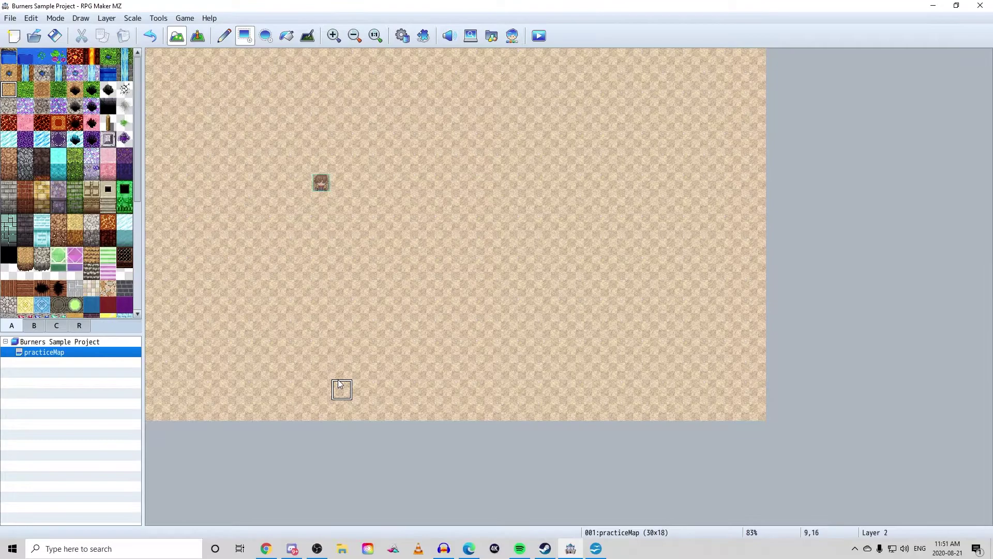
Step: Switch the drawing layer to Layer 3, to Layer 4 and back to Automatic
{"action": "key", "text": "3"}
{"action": "key", "text": "4"}
{"action": "key", "text": "0"}
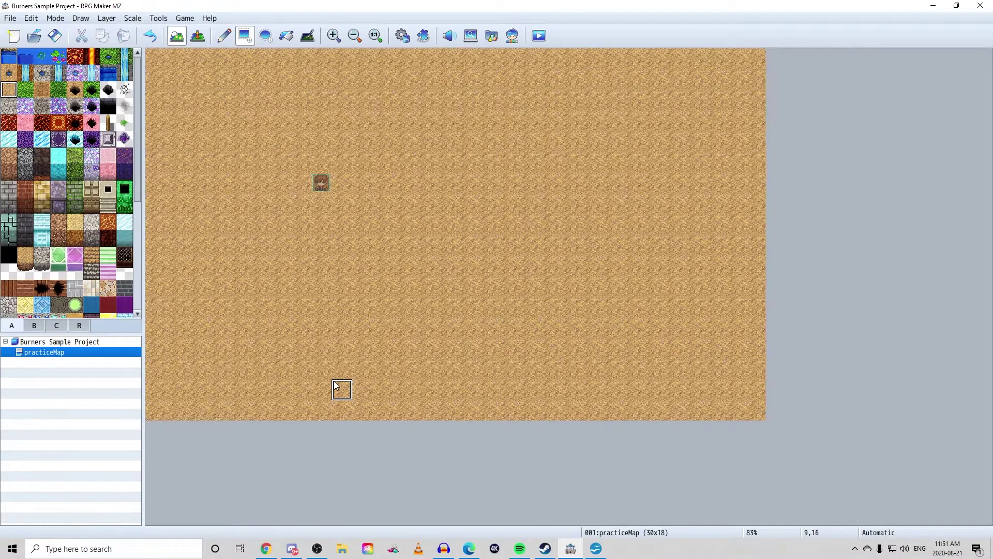
Step: Switch to Layer 1 and cover the whole map with green grass using the Rectangle tool
{"action": "key", "text": "1"}
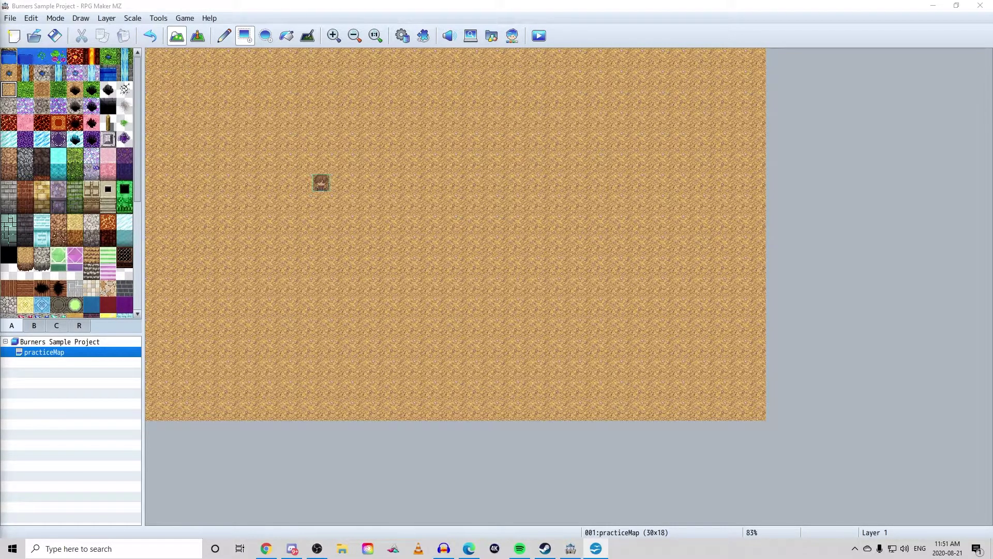
{"action": "left_click", "coordinate": [25, 89]}
{"action": "left_click_drag", "start_coordinate": [151, 54], "coordinate": [758, 414]}
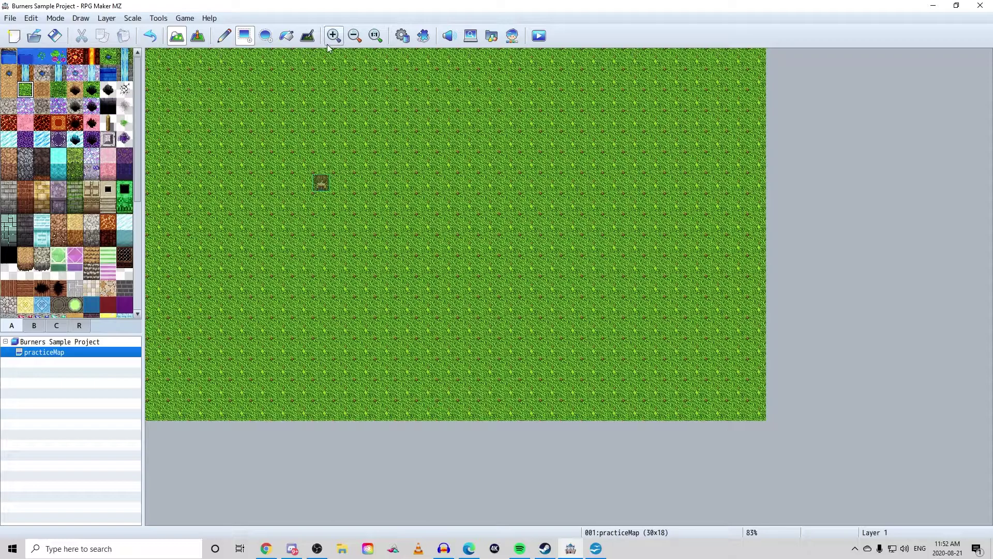
Step: Use the Pencil tool to place a dark brown pillar from tileset C above the southwestern tree on Layer 3, and return to the Automatic layer
{"action": "left_click", "coordinate": [224, 36]}
{"action": "key", "text": "F6"}
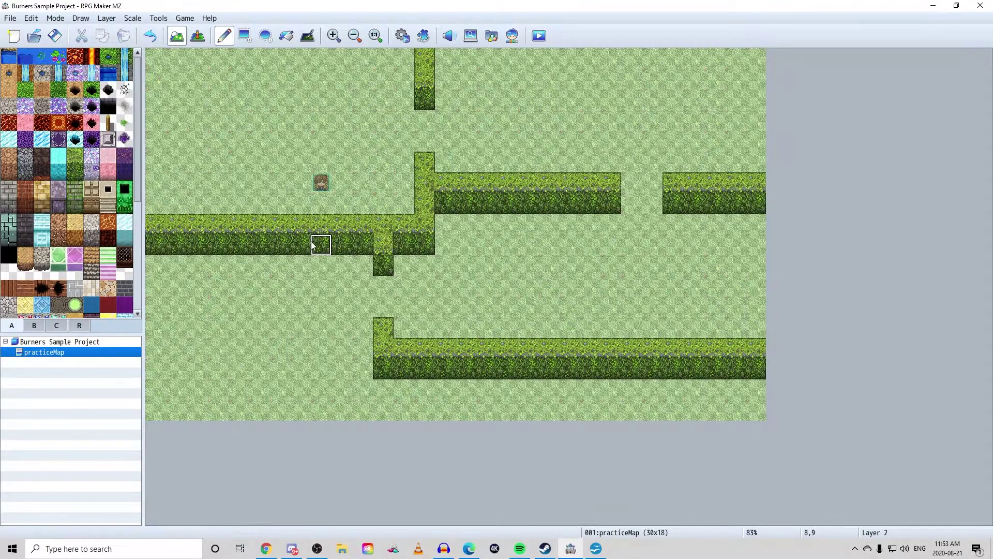
{"action": "left_click", "coordinate": [57, 325]}
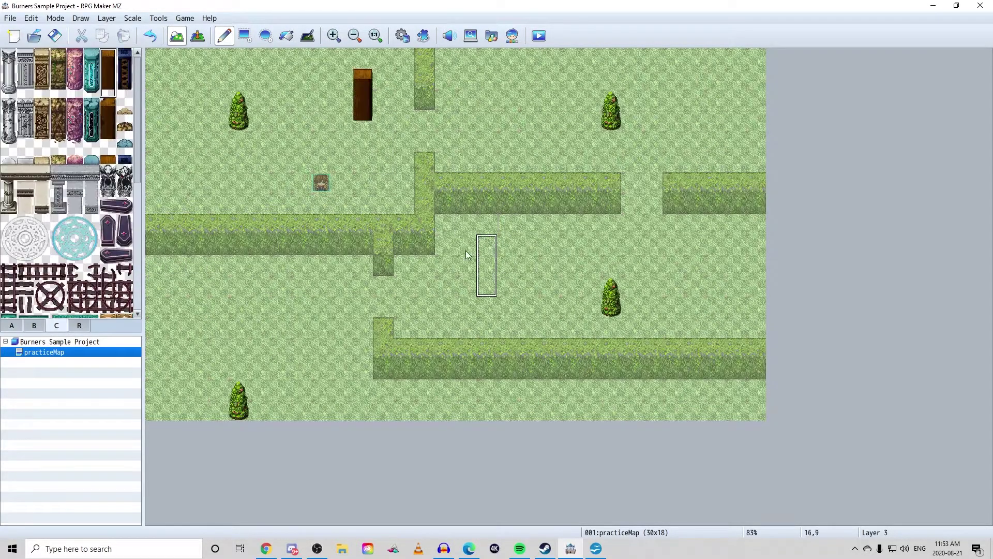
{"action": "left_click", "coordinate": [253, 323]}
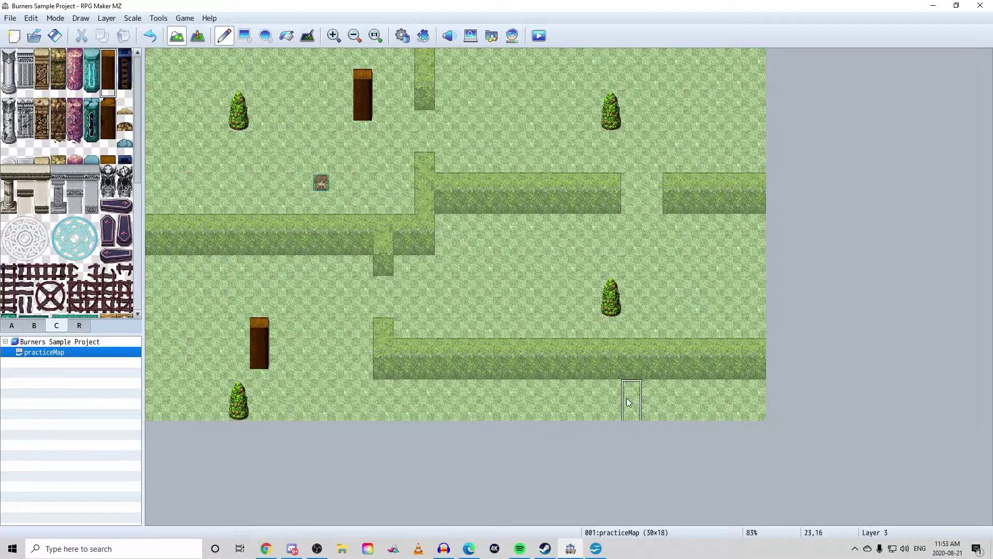
{"action": "key", "text": "0"}
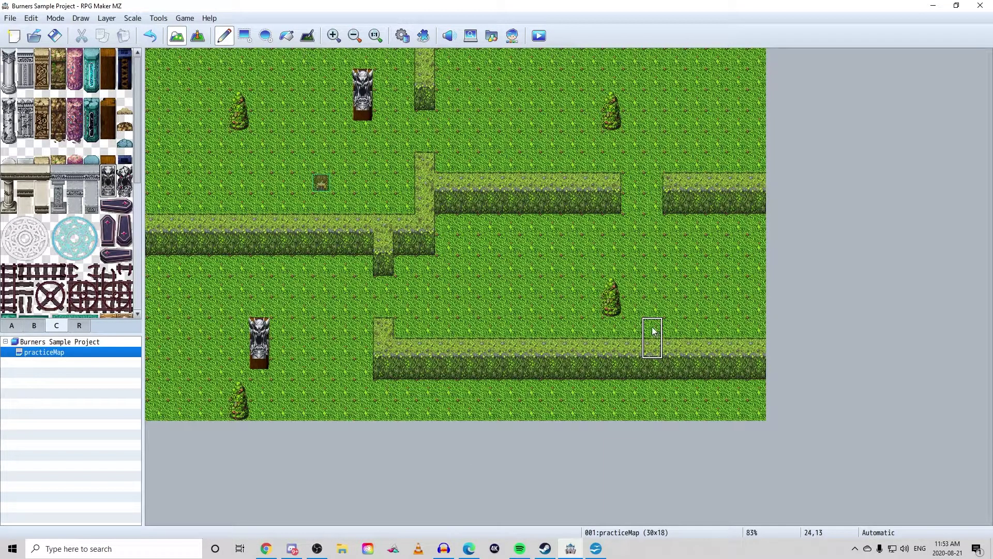
Step: On Layer 1, replace the grass across the whole map with brown dirt using the Rectangle tool
{"action": "key", "text": "1"}
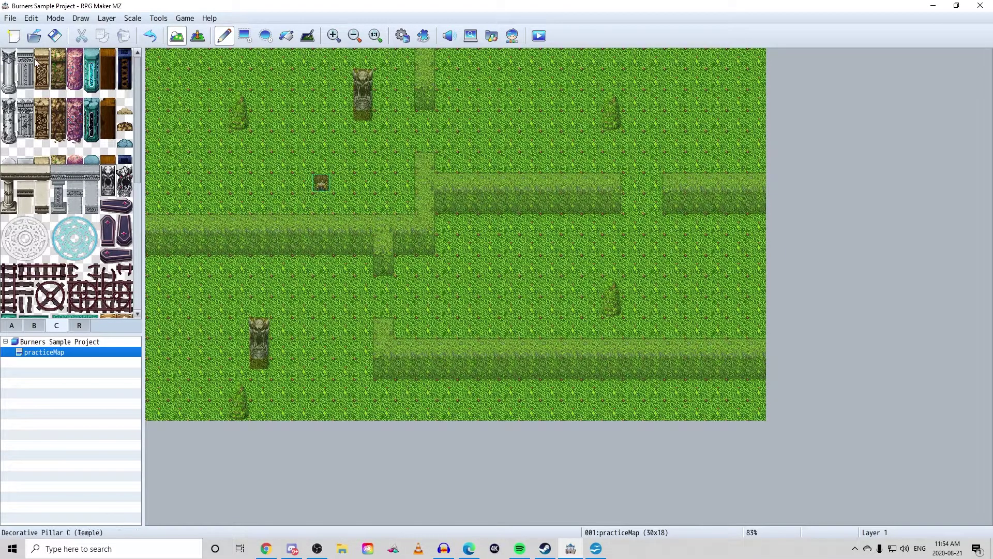
{"action": "left_click", "coordinate": [14, 326]}
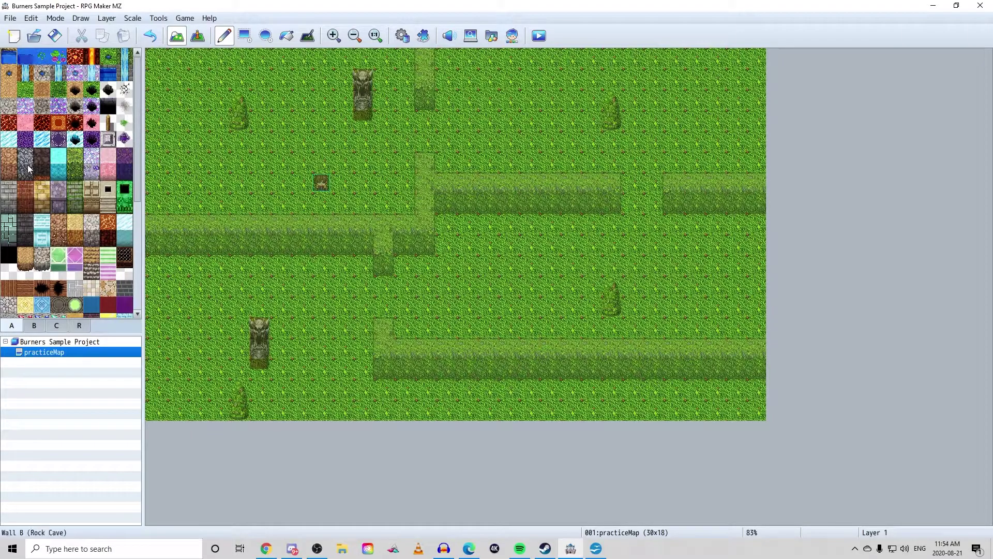
{"action": "left_click", "coordinate": [9, 89]}
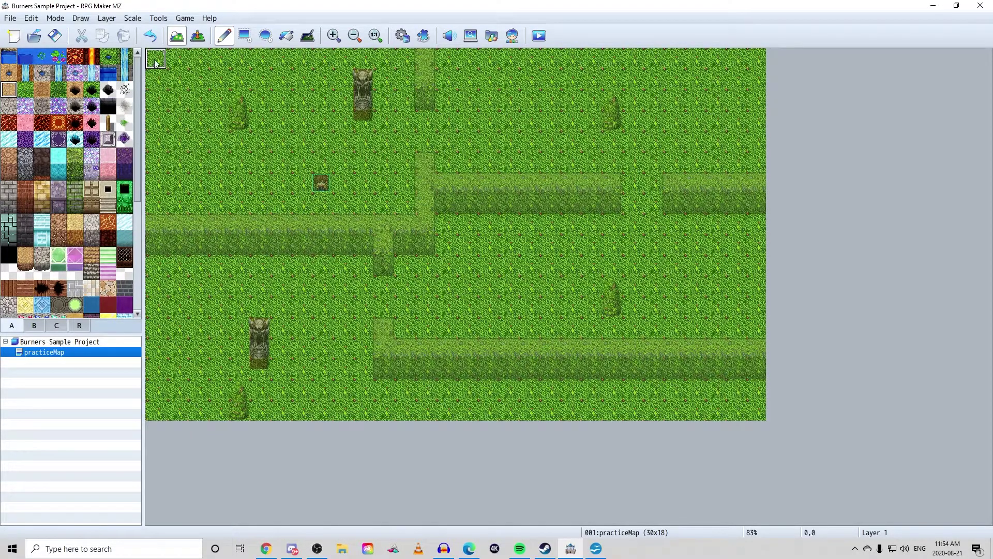
{"action": "left_click", "coordinate": [245, 36]}
{"action": "left_click_drag", "start_coordinate": [155, 61], "coordinate": [782, 429]}
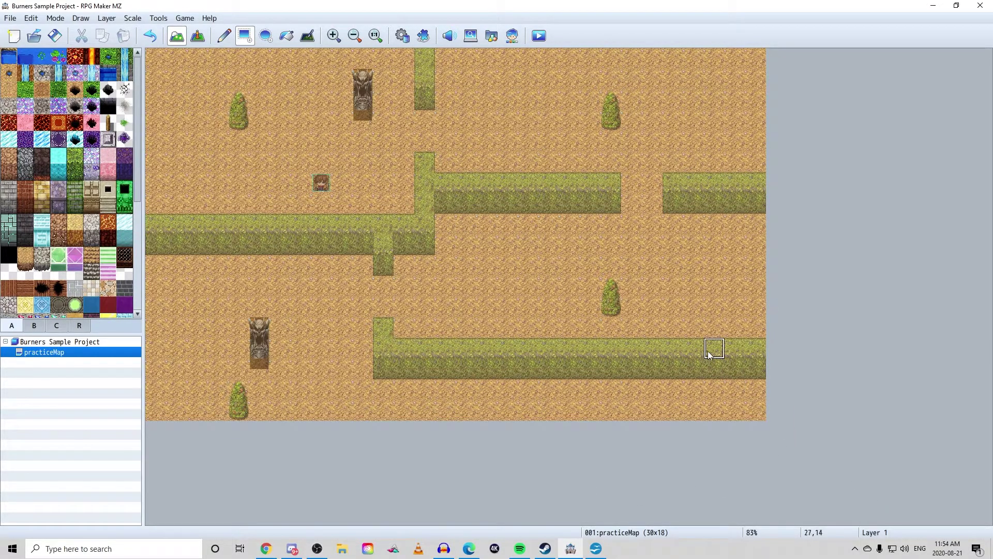
Step: View the map on Layers 2, 3 and 4 in turn and return the drawing layer to Automatic
{"action": "key", "text": "2"}
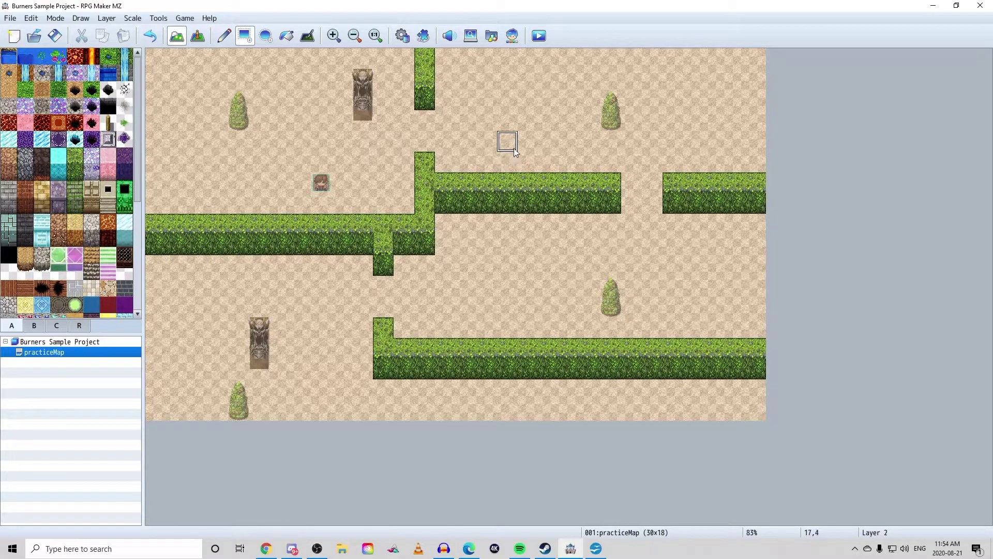
{"action": "key", "text": "3"}
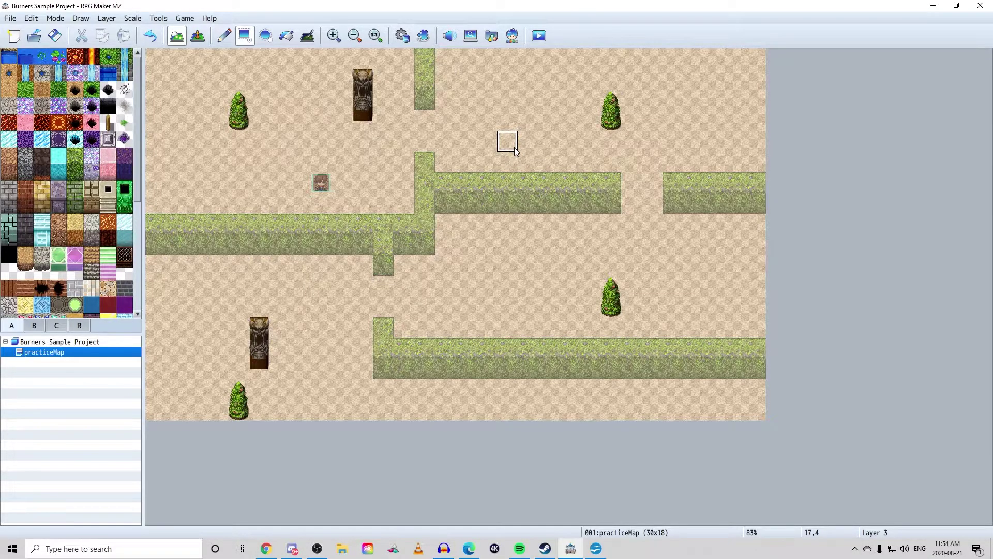
{"action": "key", "text": "4"}
{"action": "key", "text": "0"}
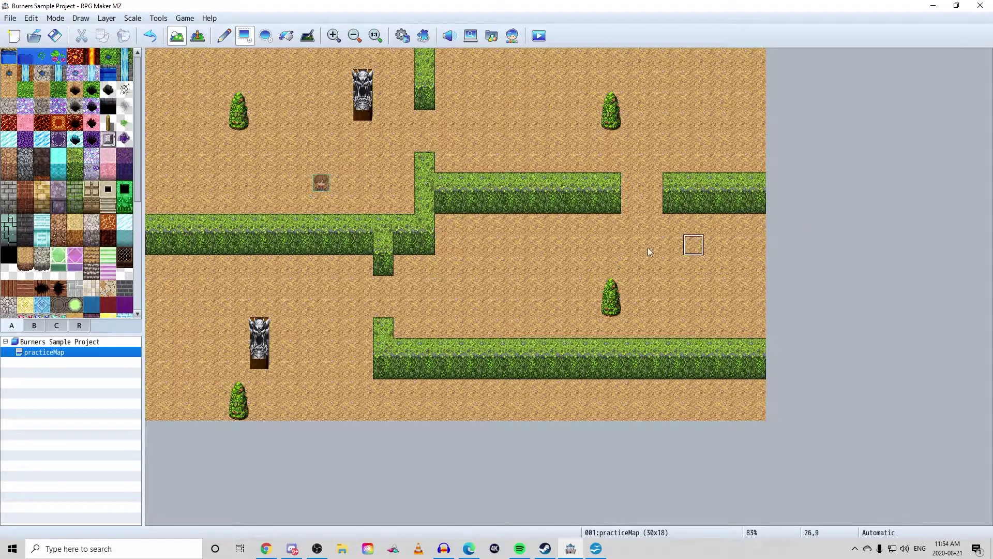
{"action": "key", "text": "alt+Tab"}
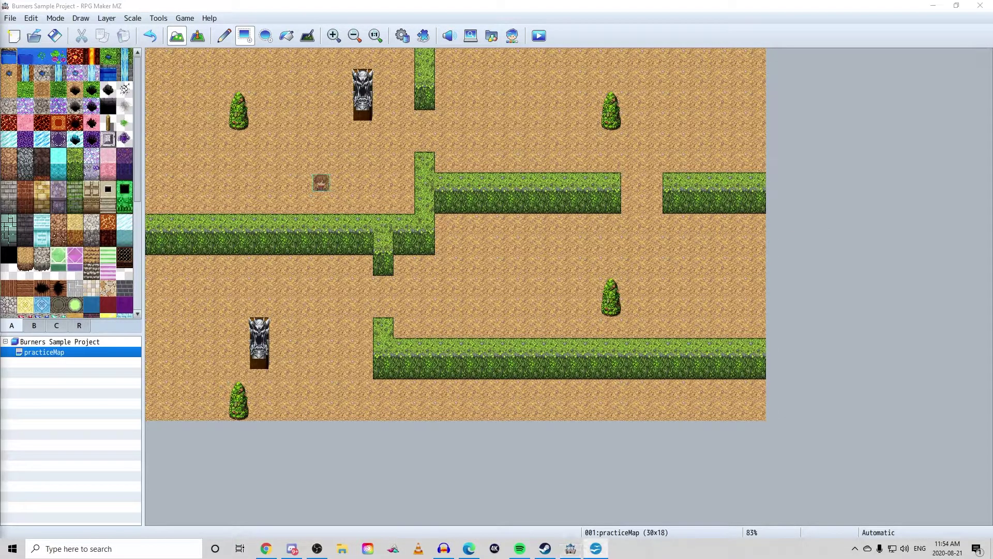